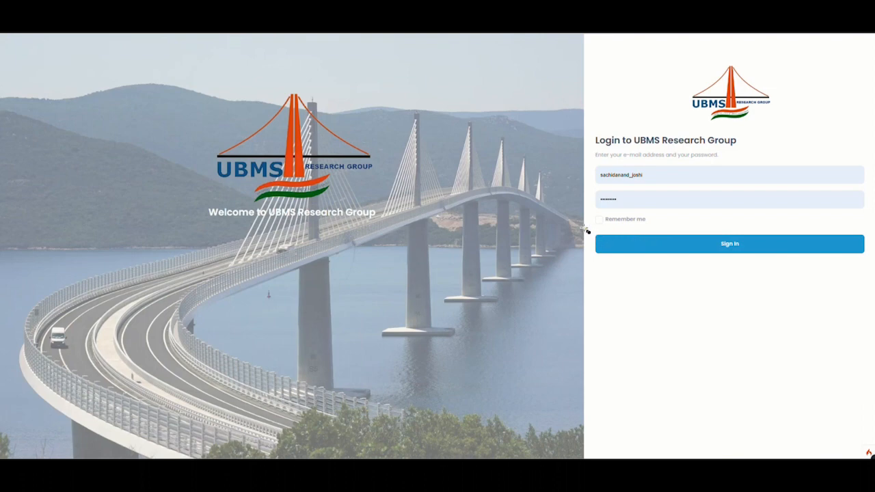
{"action": "mouse_move", "coordinate": [585, 229]}
{"action": "left_mouse_down"}
{"action": "mouse_move", "coordinate": [693, 267]}
{"action": "mouse_move", "coordinate": [874, 262]}
{"action": "left_mouse_up"}
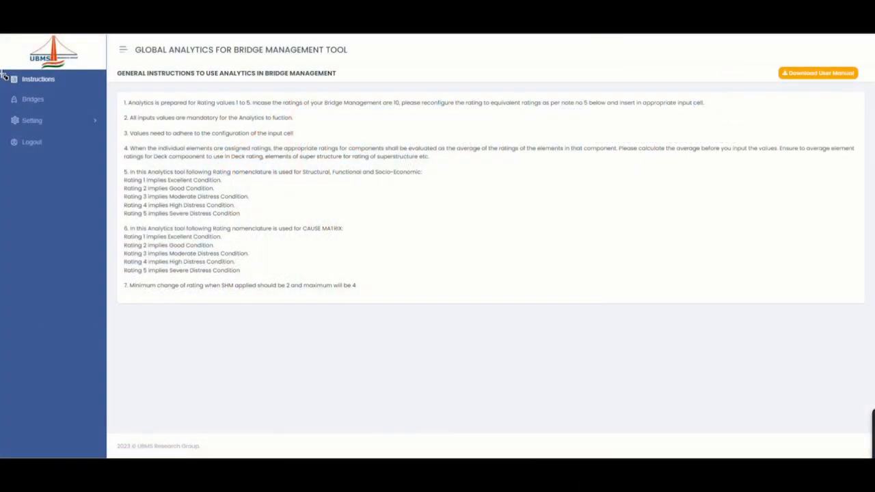
{"action": "mouse_move", "coordinate": [2, 72]}
{"action": "left_mouse_down"}
{"action": "mouse_move", "coordinate": [68, 156]}
{"action": "mouse_move", "coordinate": [111, 181]}
{"action": "left_mouse_up"}
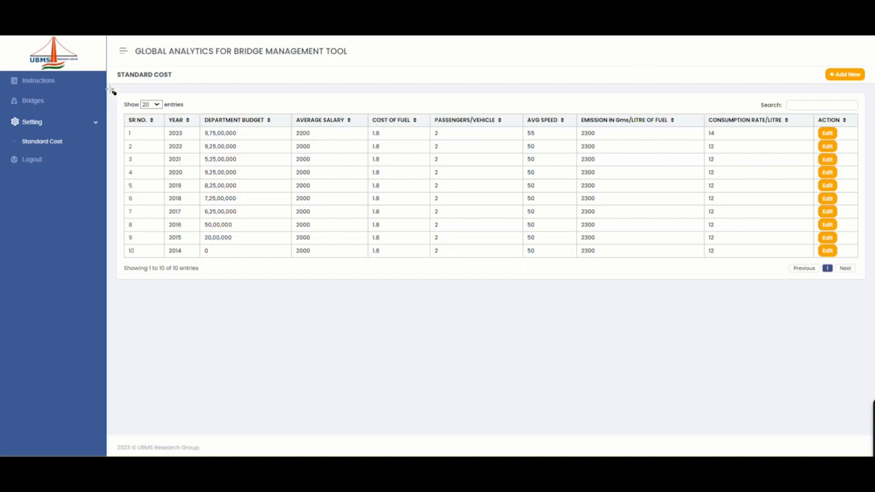
{"action": "mouse_move", "coordinate": [113, 89]}
{"action": "left_mouse_down"}
{"action": "mouse_move", "coordinate": [141, 130]}
{"action": "mouse_move", "coordinate": [381, 261]}
{"action": "mouse_move", "coordinate": [528, 293]}
{"action": "mouse_move", "coordinate": [711, 304]}
{"action": "mouse_move", "coordinate": [856, 303]}
{"action": "mouse_move", "coordinate": [873, 297]}
{"action": "mouse_move", "coordinate": [872, 287]}
{"action": "left_mouse_up"}
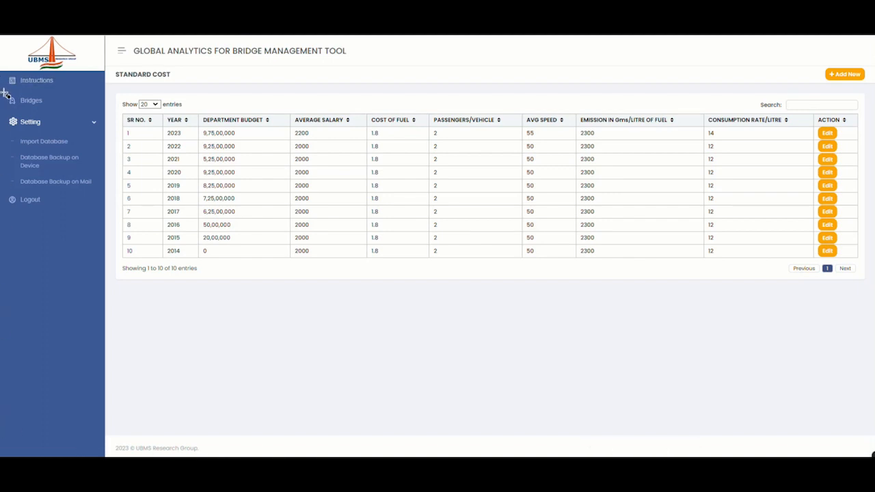
{"action": "left_click_drag", "start_coordinate": [5, 94], "coordinate": [106, 116]}
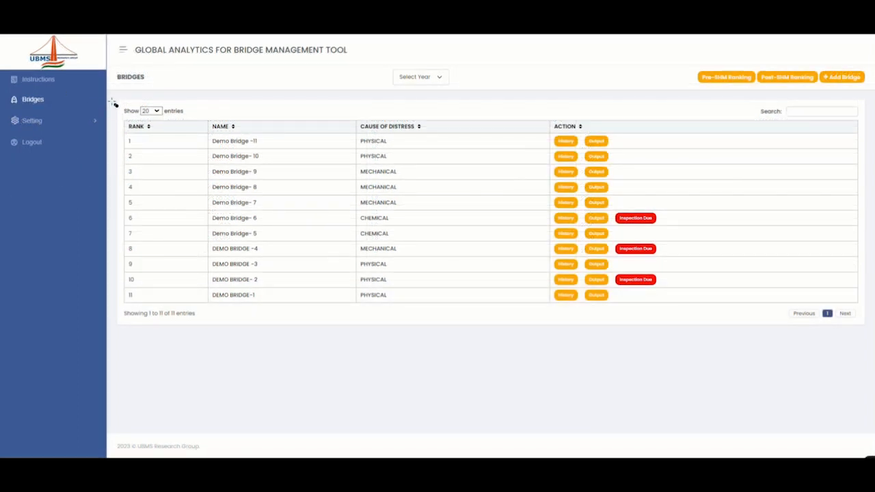
{"action": "left_click_drag", "start_coordinate": [113, 98], "coordinate": [873, 332]}
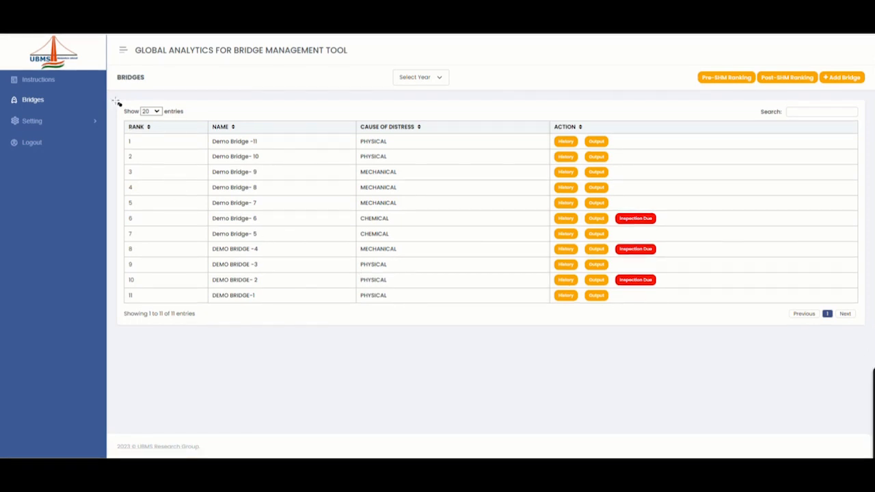
{"action": "mouse_move", "coordinate": [117, 102]}
{"action": "left_mouse_down"}
{"action": "mouse_move", "coordinate": [189, 154]}
{"action": "mouse_move", "coordinate": [291, 271]}
{"action": "mouse_move", "coordinate": [451, 335]}
{"action": "mouse_move", "coordinate": [768, 345]}
{"action": "mouse_move", "coordinate": [866, 342]}
{"action": "mouse_move", "coordinate": [871, 332]}
{"action": "left_mouse_up"}
{"action": "left_click_drag", "start_coordinate": [551, 133], "coordinate": [588, 157]}
{"action": "left_click_drag", "start_coordinate": [612, 183], "coordinate": [667, 309]}
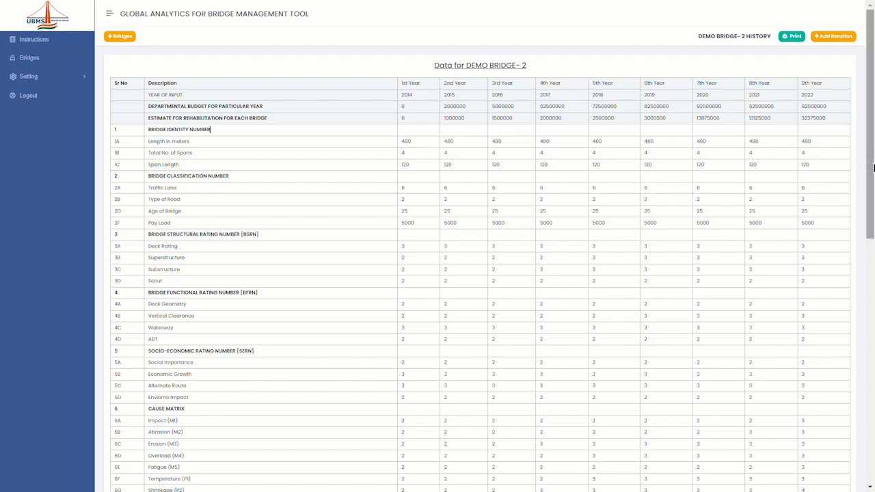
Examine the yearly data history and the evaluated service-life output of DEMO BRIDGE- 2
{"action": "left_click_drag", "start_coordinate": [872, 169], "coordinate": [873, 415]}
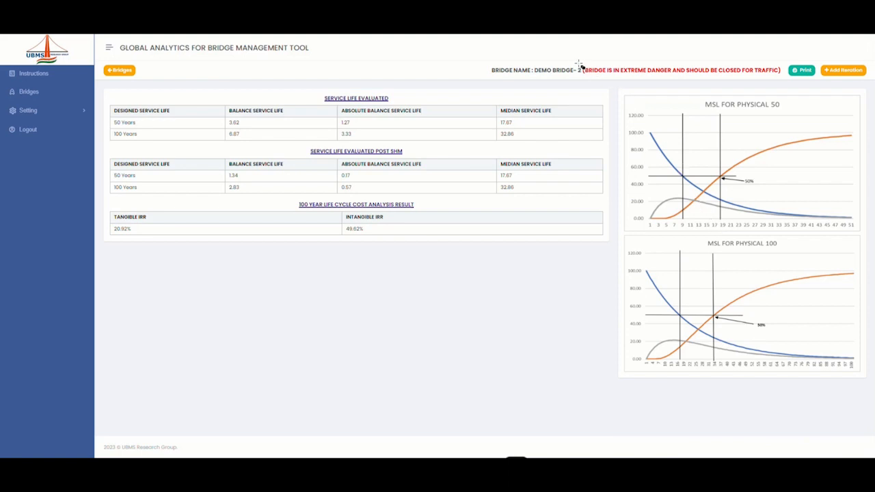
{"action": "left_click_drag", "start_coordinate": [580, 66], "coordinate": [788, 84]}
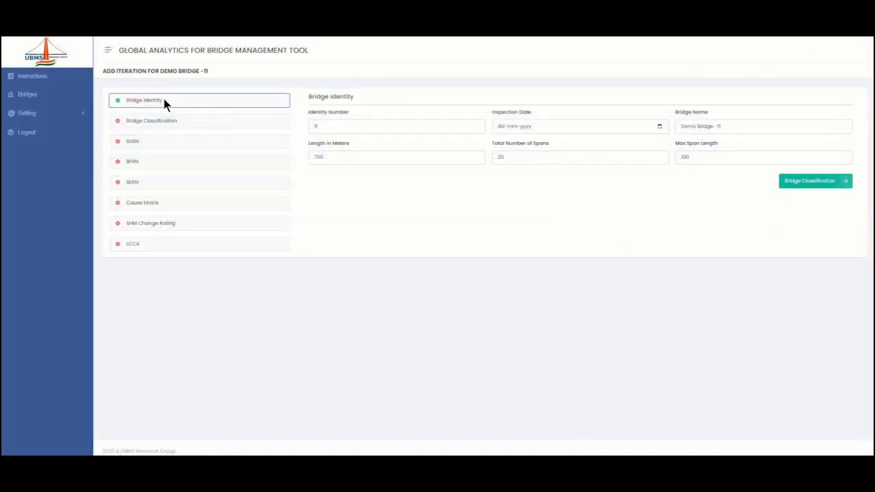
Set the inspection date of the new Demo Bridge -11 iteration to 09-02-2023 and continue to Bridge Classification
{"action": "left_click", "coordinate": [660, 128]}
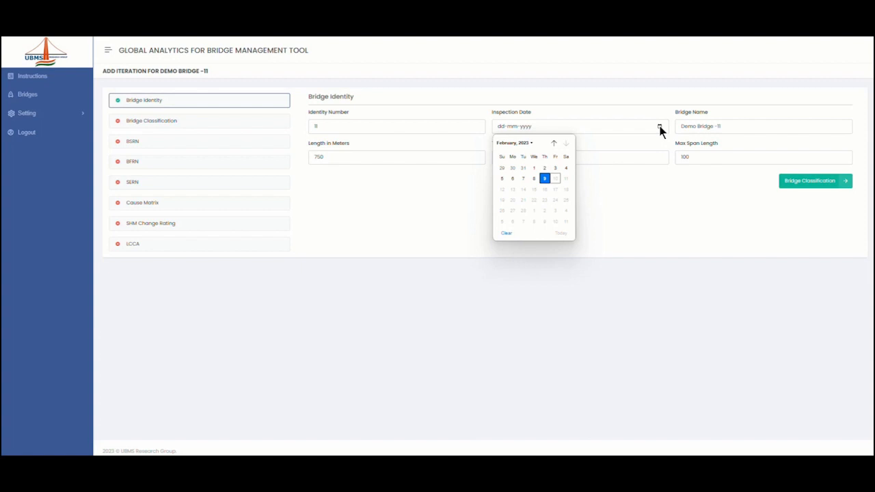
{"action": "left_click", "coordinate": [544, 179]}
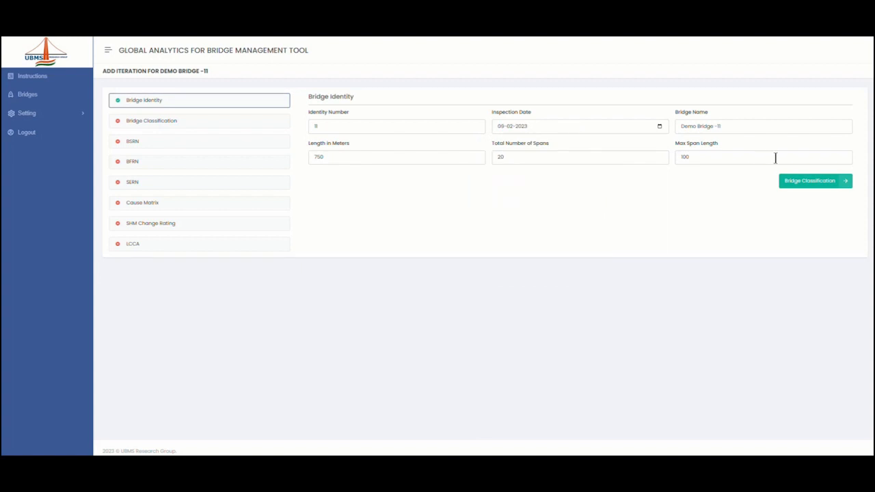
{"action": "left_click", "coordinate": [816, 181]}
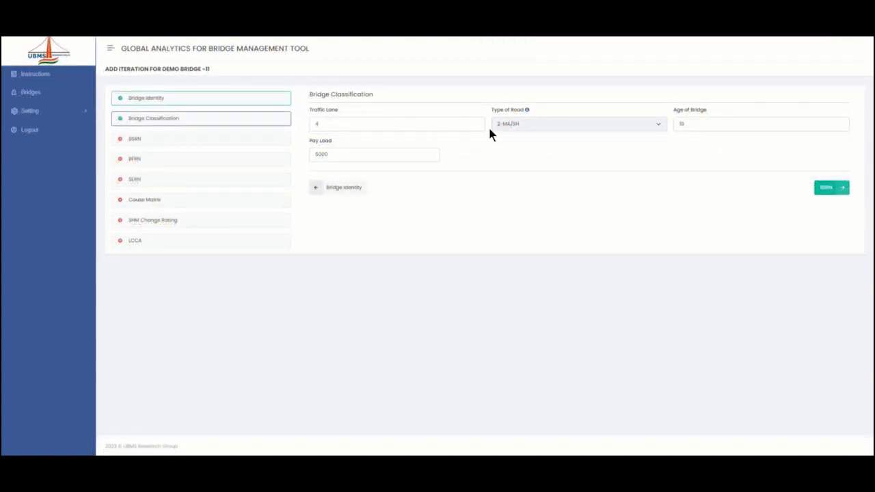
Read the Type of Road category definitions in Bridge Classification, then close them and continue to the BSRN section
{"action": "left_click", "coordinate": [526, 111]}
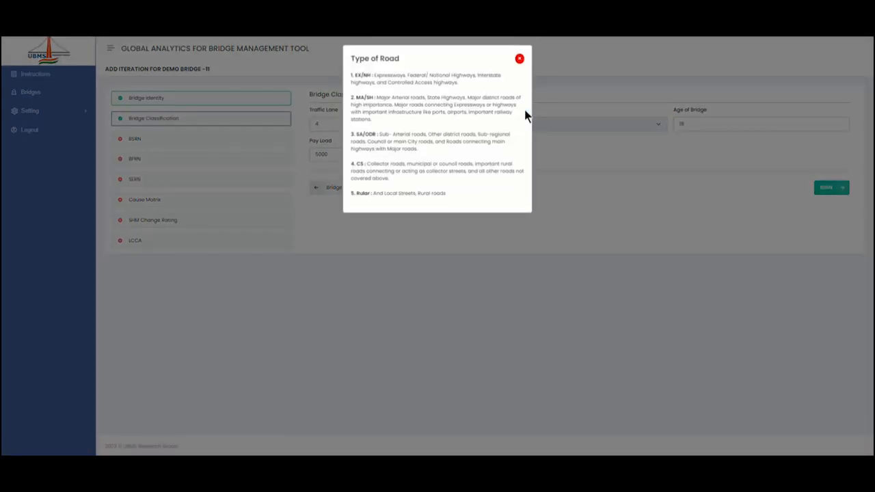
{"action": "left_click", "coordinate": [520, 60]}
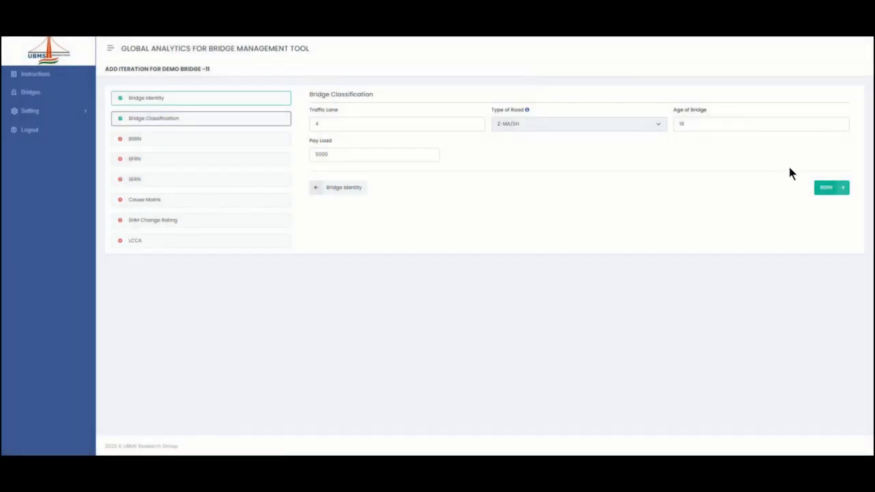
{"action": "left_click", "coordinate": [827, 187]}
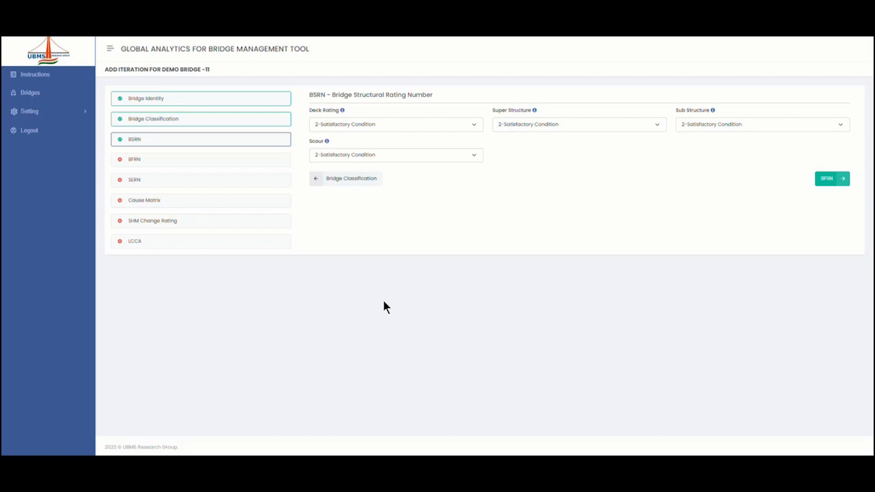
Consult the Deck Rating and Deck Geometry help while advancing the iteration through BSRN and BFRN to the SERN section
{"action": "left_click", "coordinate": [343, 111]}
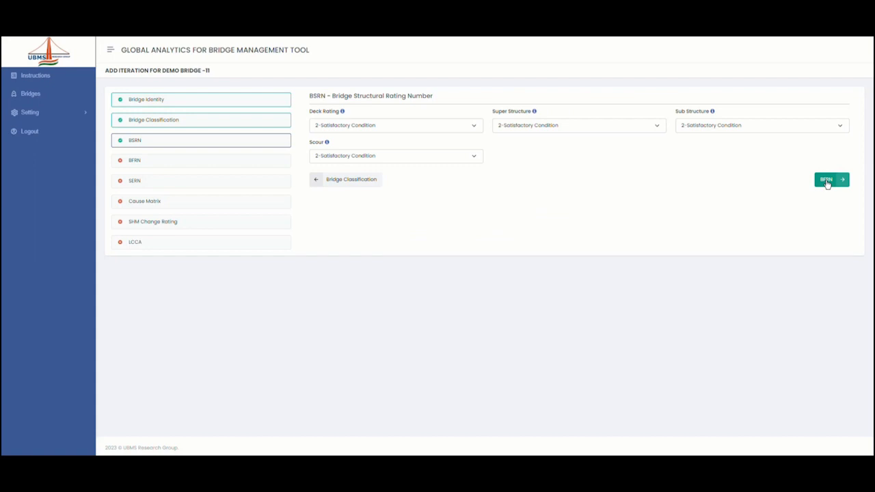
{"action": "left_click", "coordinate": [827, 179]}
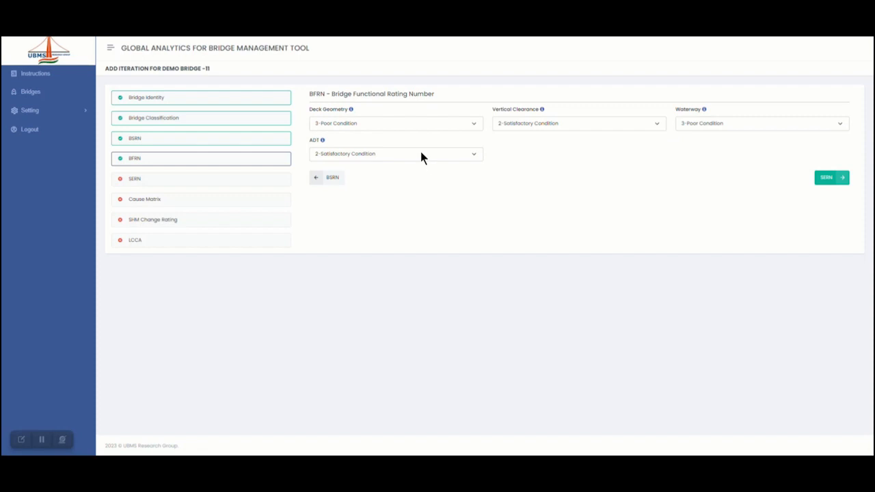
{"action": "left_click", "coordinate": [352, 110]}
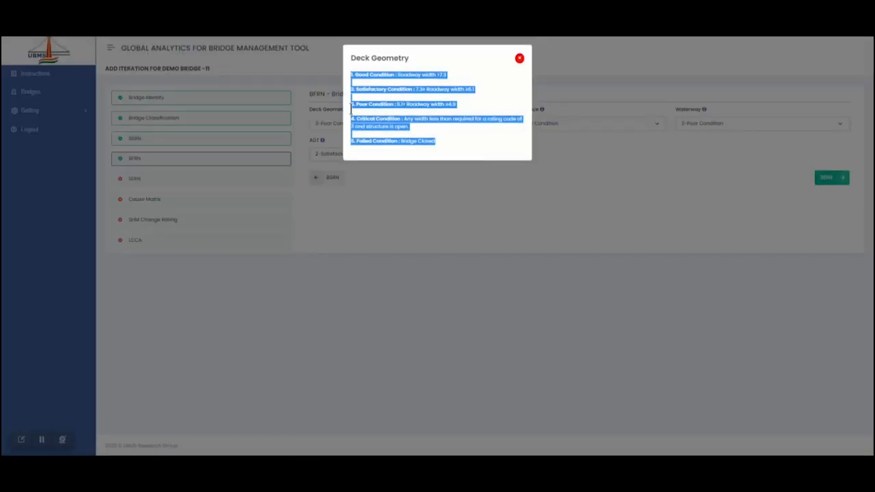
{"action": "left_click", "coordinate": [351, 110]}
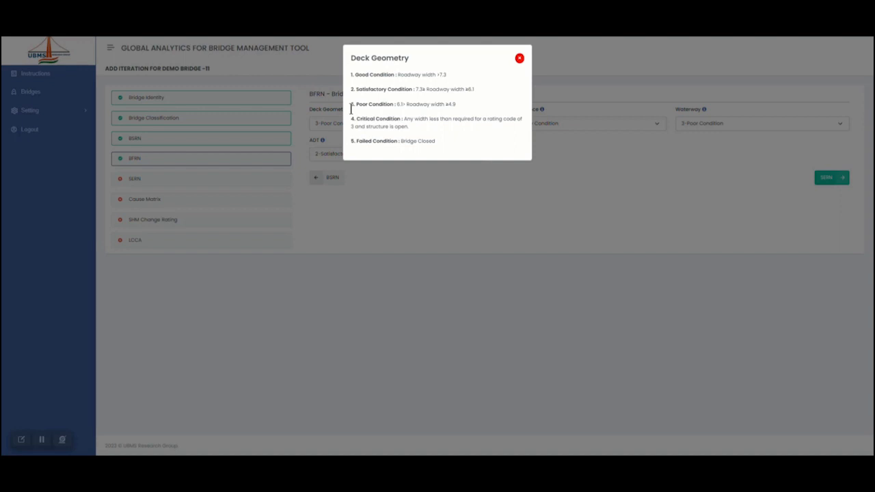
{"action": "left_click", "coordinate": [519, 59]}
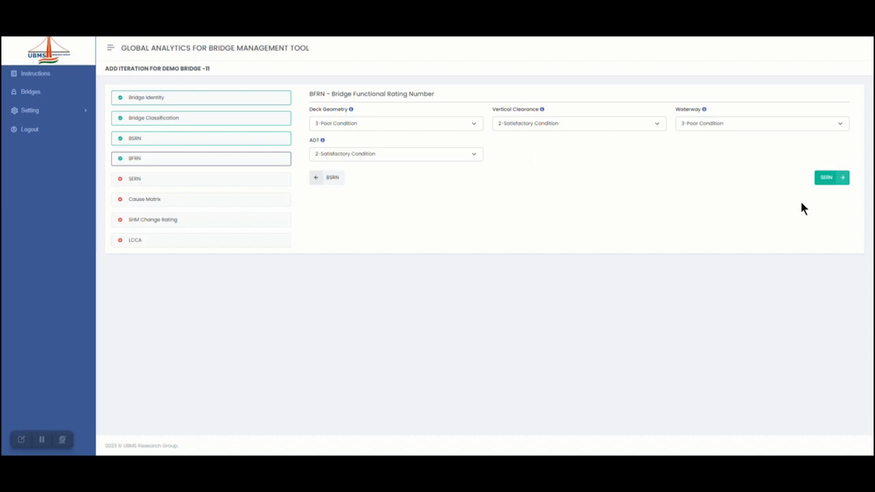
{"action": "left_click", "coordinate": [831, 178]}
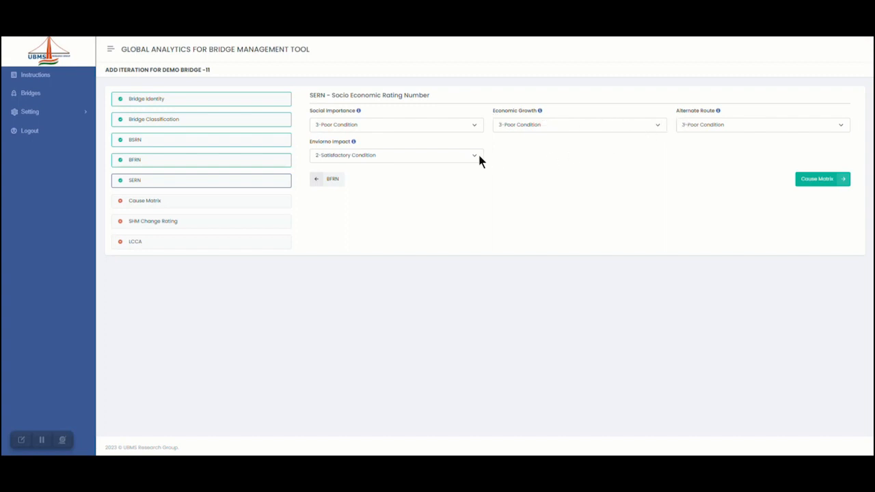
Read the condition definitions for Social Importance in SERN and Impact(M1) in the Cause Matrix, closing each
{"action": "left_click", "coordinate": [360, 111]}
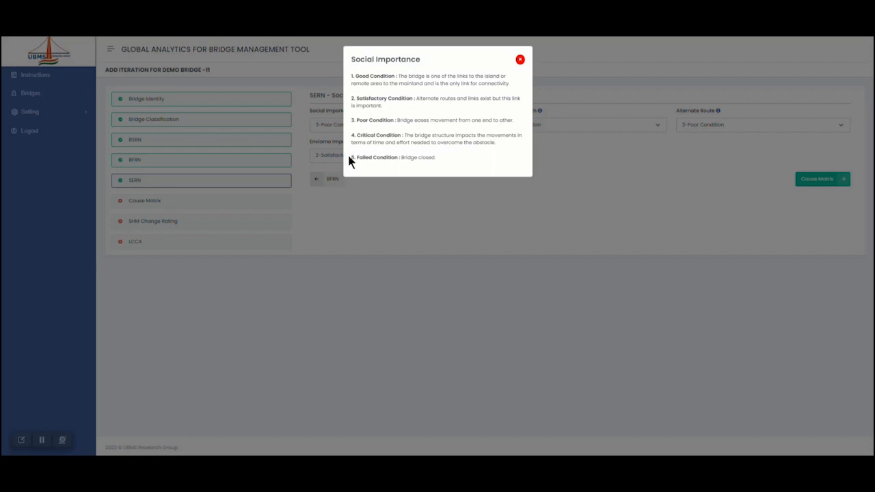
{"action": "left_click", "coordinate": [577, 148]}
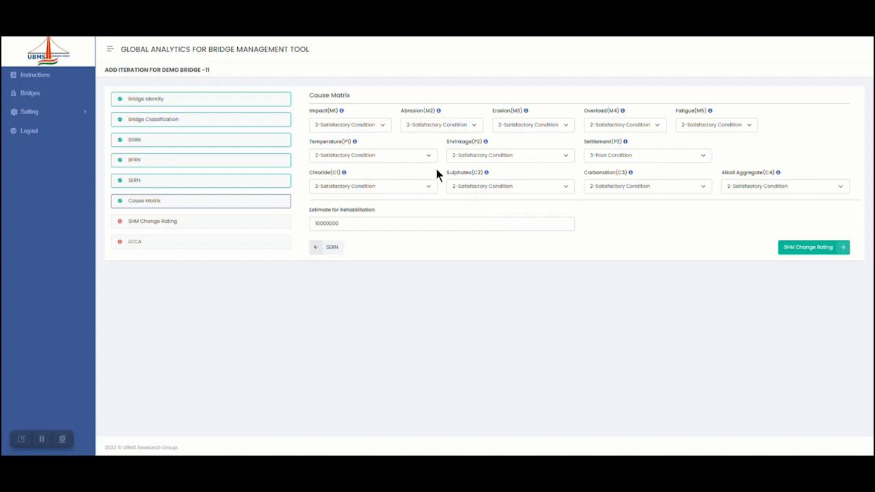
{"action": "left_click", "coordinate": [341, 111]}
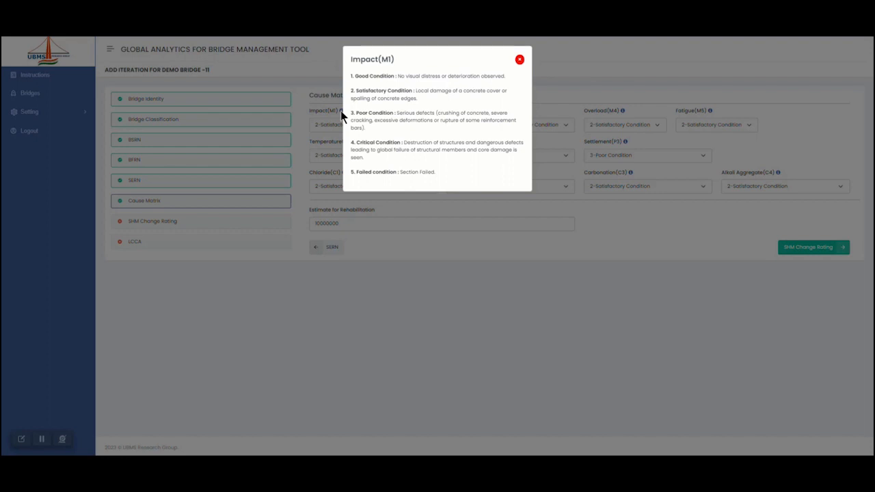
{"action": "left_click", "coordinate": [520, 61]}
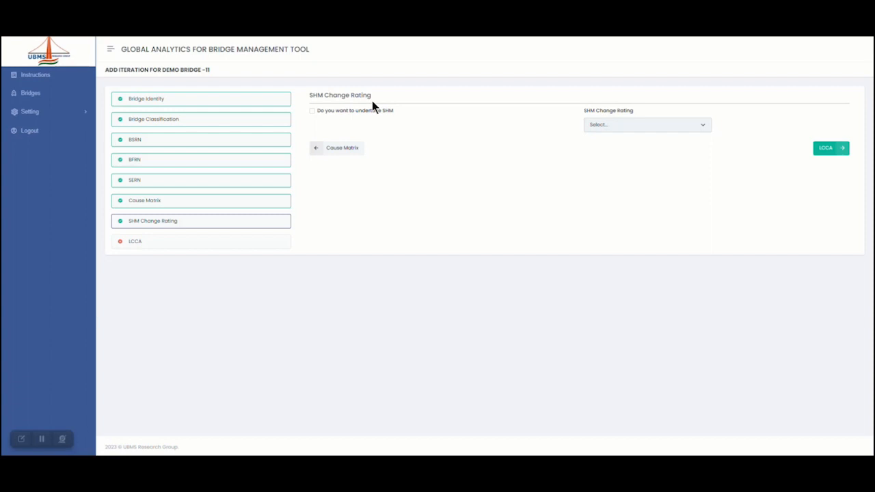
Choose to undertake SHM for the iteration and set the SHM Change Rating to 2
{"action": "left_click", "coordinate": [312, 112]}
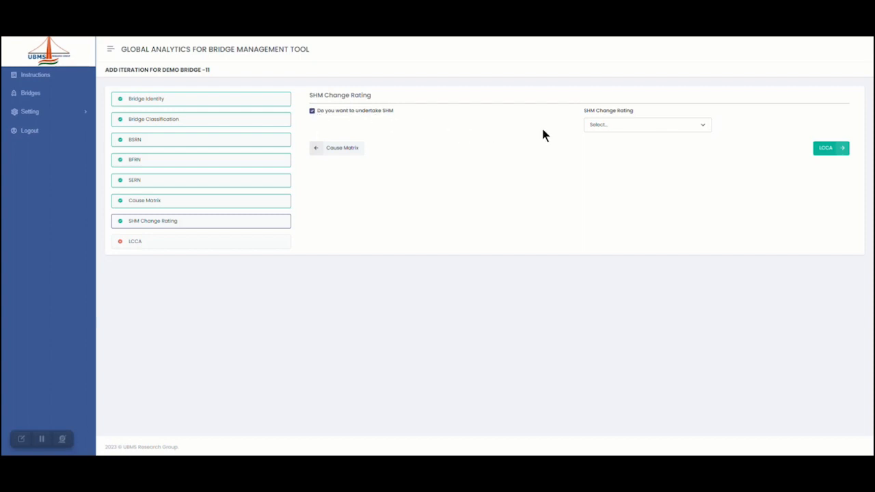
{"action": "left_click", "coordinate": [599, 127]}
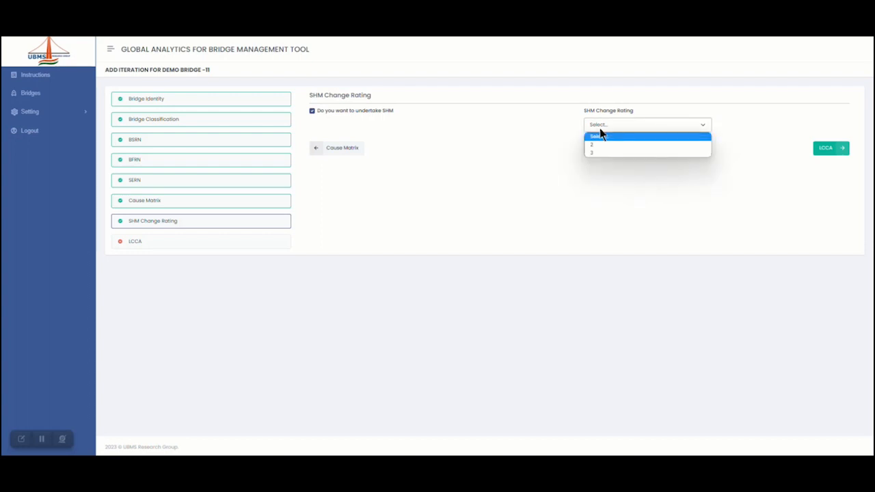
{"action": "left_click", "coordinate": [691, 145]}
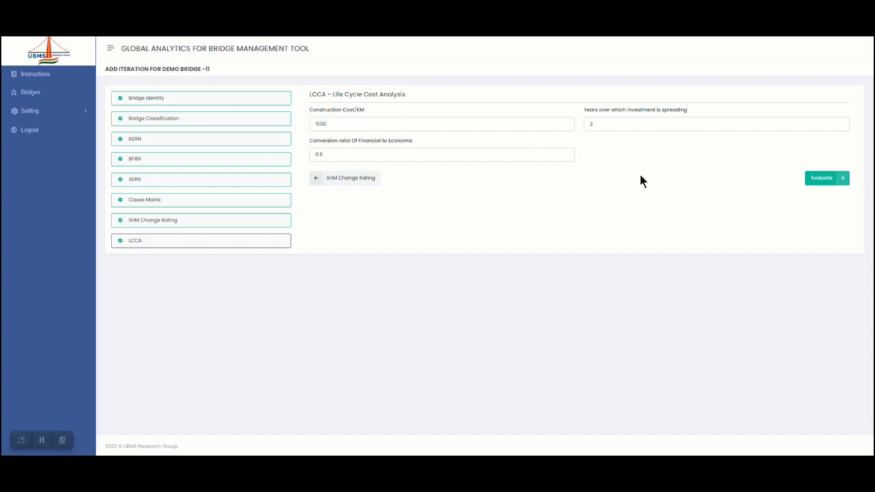
Evaluate the Demo Bridge -11 iteration from the LCCA section and confirm that all inputs are correct
{"action": "left_click", "coordinate": [820, 184]}
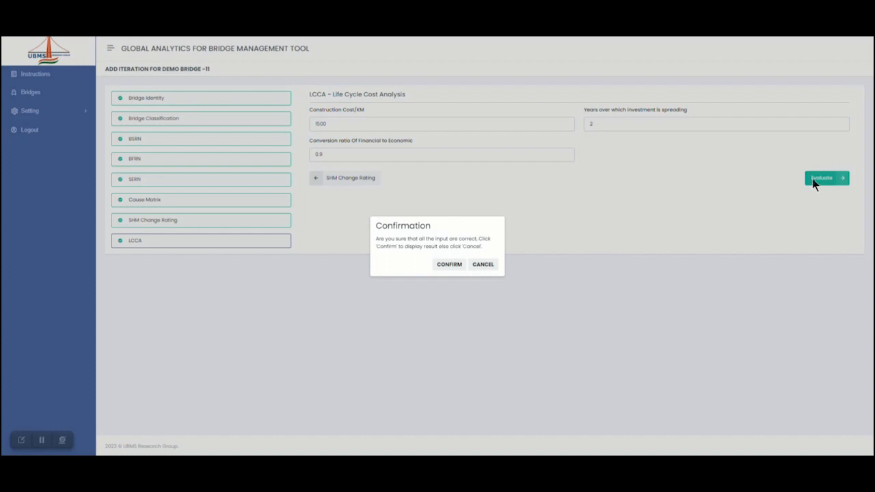
{"action": "left_click", "coordinate": [448, 264]}
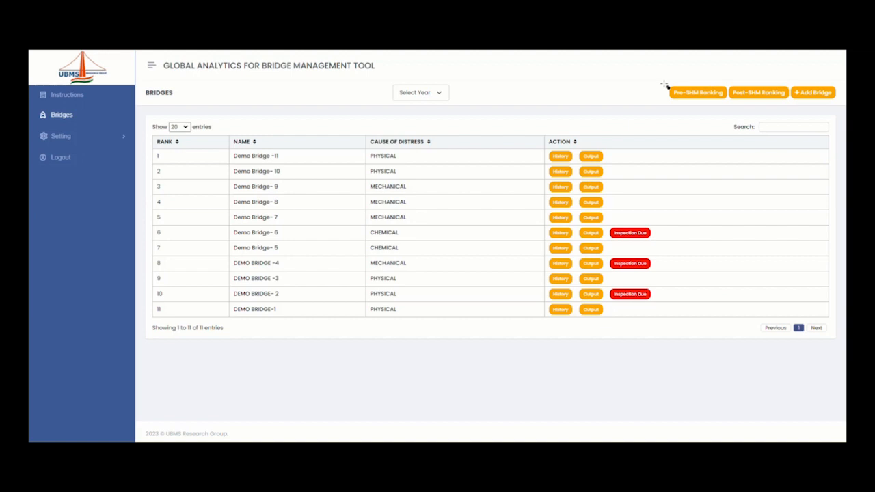
Show the Pre-SHM ranking of the bridges for 2017, sorted ascending by ranking and priority
{"action": "left_click", "coordinate": [671, 91]}
{"action": "mouse_move", "coordinate": [729, 83]}
{"action": "left_mouse_down"}
{"action": "mouse_move", "coordinate": [742, 102]}
{"action": "mouse_move", "coordinate": [794, 108]}
{"action": "left_mouse_up"}
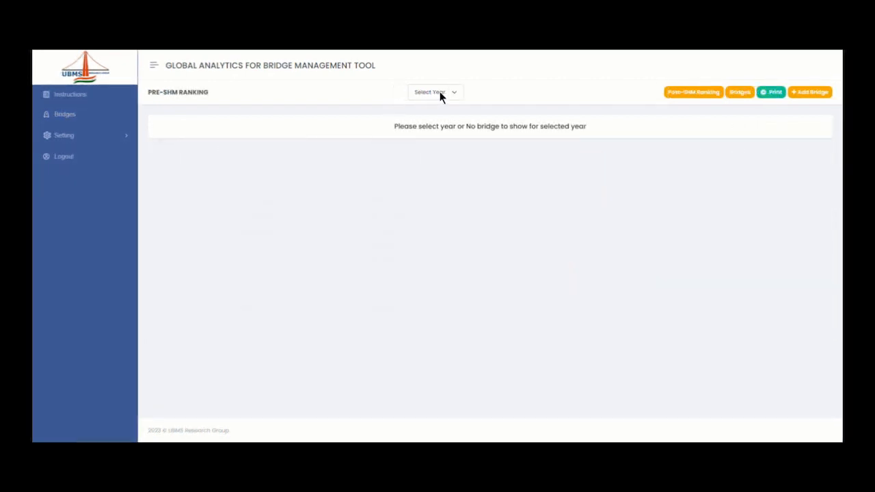
{"action": "left_click", "coordinate": [450, 91]}
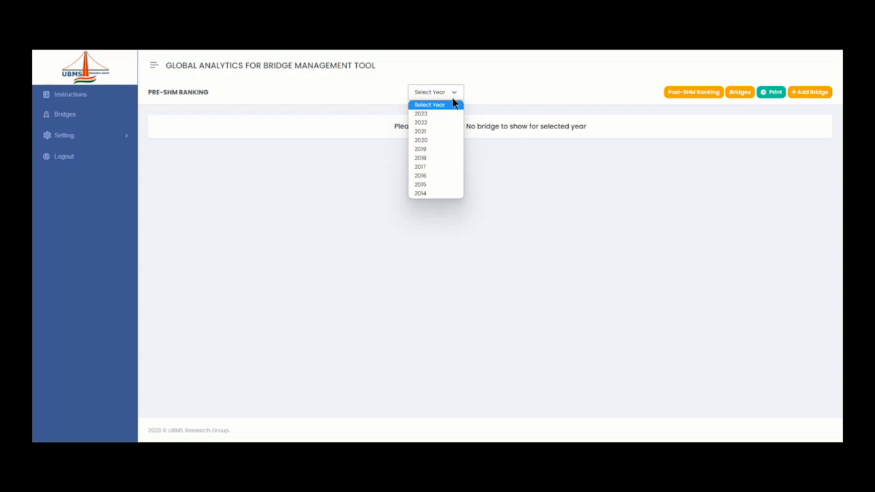
{"action": "left_click", "coordinate": [438, 167]}
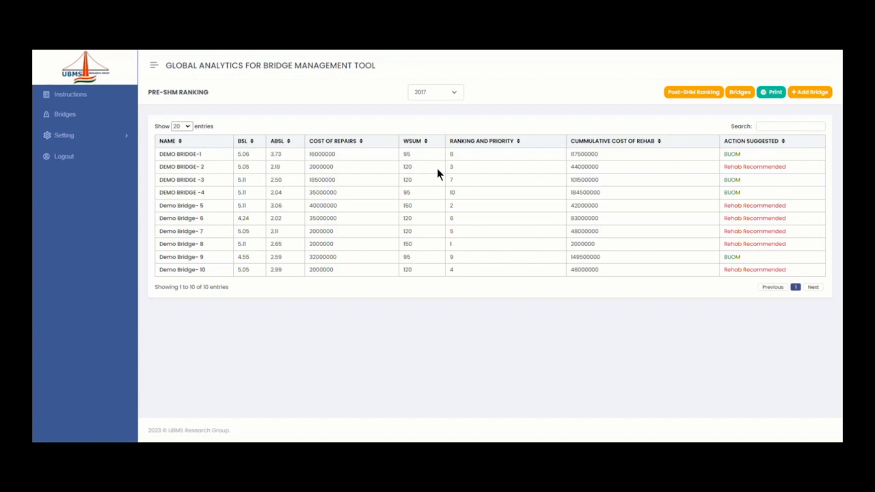
{"action": "left_click", "coordinate": [519, 143]}
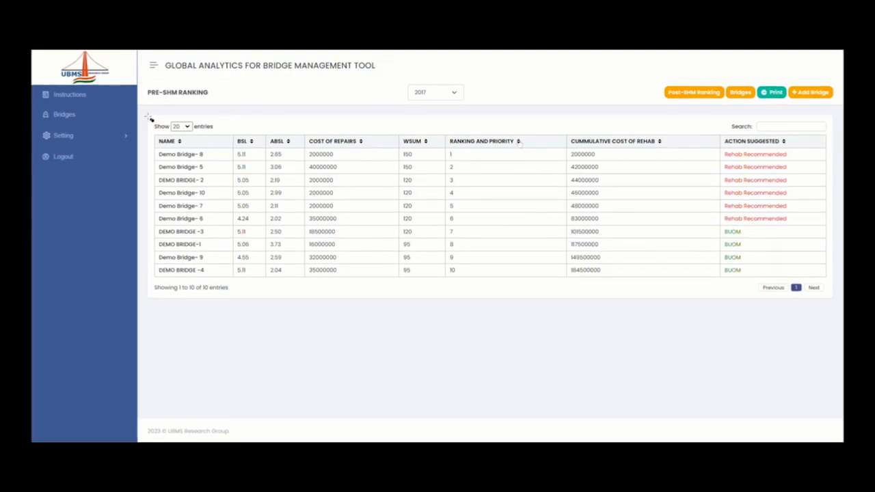
{"action": "left_click_drag", "start_coordinate": [149, 116], "coordinate": [841, 309]}
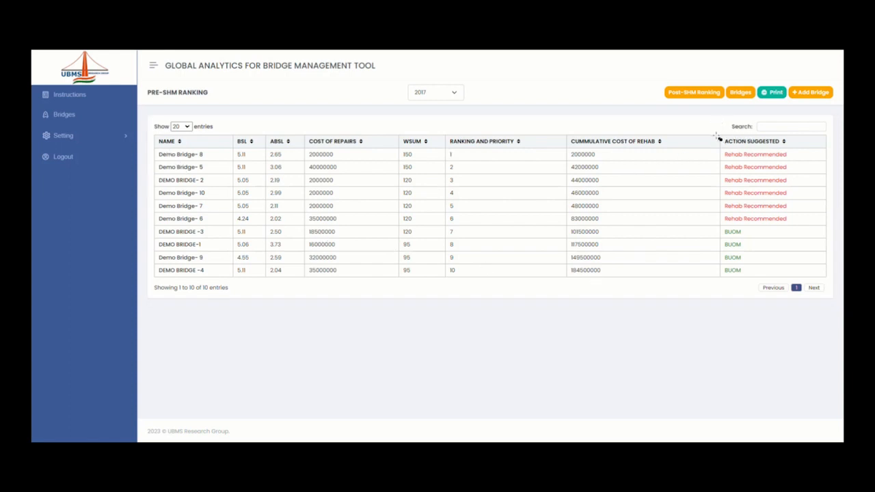
{"action": "left_click_drag", "start_coordinate": [717, 136], "coordinate": [830, 229]}
{"action": "mouse_move", "coordinate": [723, 229]}
{"action": "left_mouse_down"}
{"action": "mouse_move", "coordinate": [752, 266]}
{"action": "mouse_move", "coordinate": [827, 281]}
{"action": "left_mouse_up"}
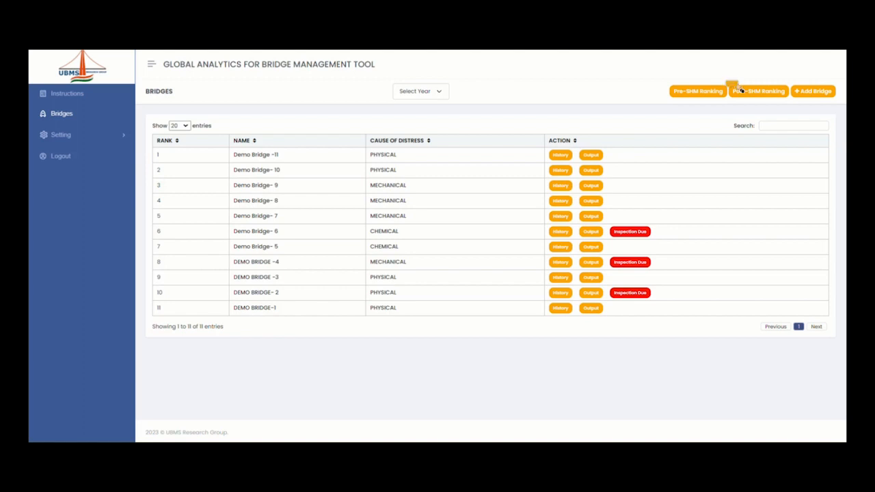
Show the Post-SHM ranking of the bridges for 2018 and review the tangible, intangible, engineering, financial, sustainability and final cost index values
{"action": "left_click", "coordinate": [737, 91]}
{"action": "left_click_drag", "start_coordinate": [749, 101], "coordinate": [795, 106]}
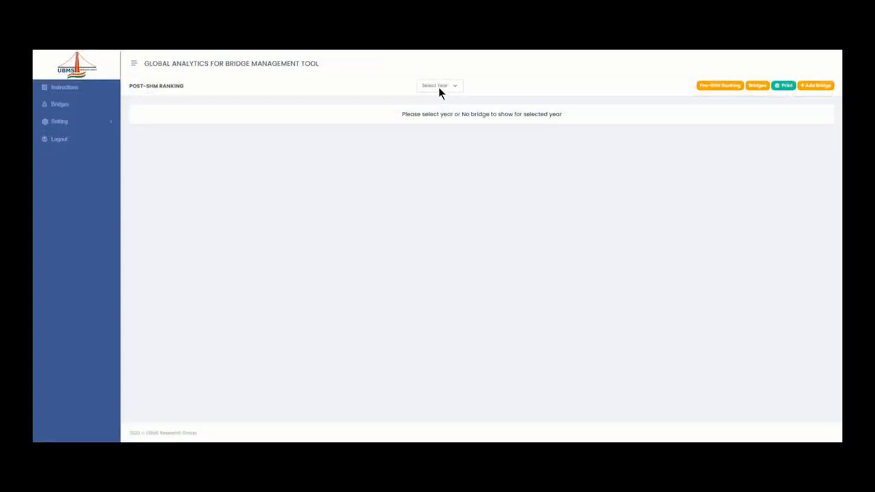
{"action": "left_click", "coordinate": [439, 87]}
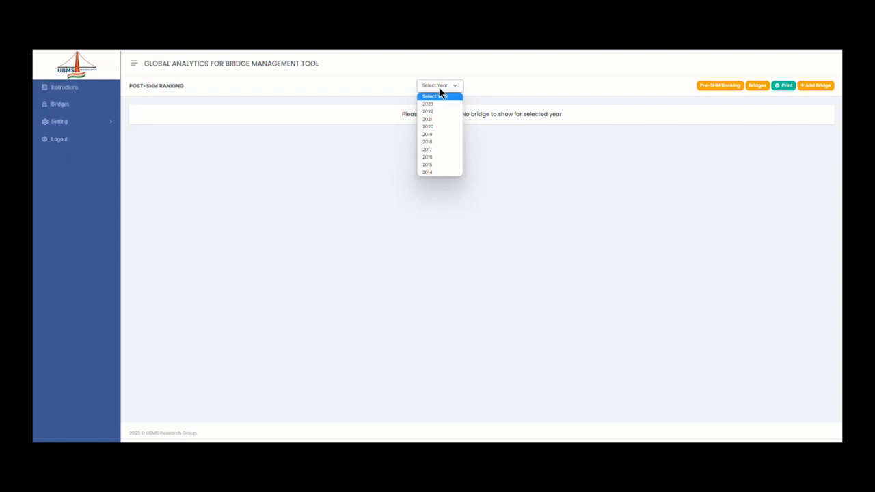
{"action": "left_click", "coordinate": [436, 145]}
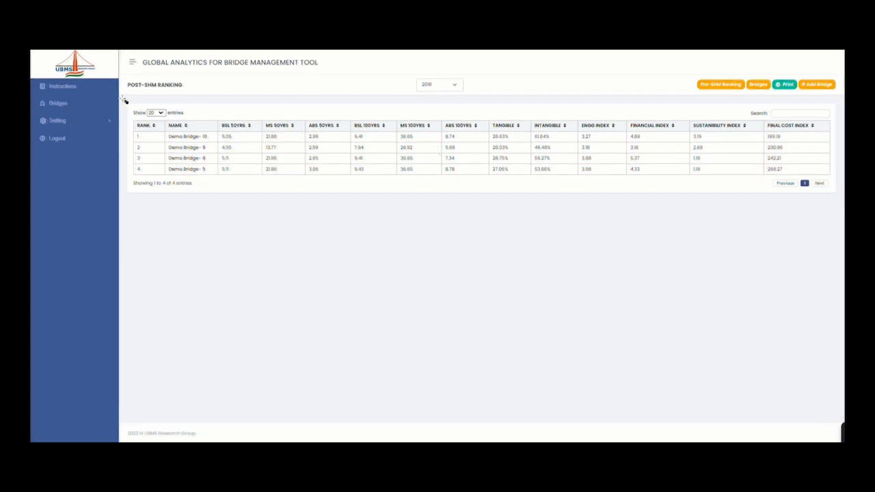
{"action": "mouse_move", "coordinate": [125, 101]}
{"action": "left_mouse_down"}
{"action": "mouse_move", "coordinate": [224, 164]}
{"action": "mouse_move", "coordinate": [454, 226]}
{"action": "mouse_move", "coordinate": [696, 244]}
{"action": "mouse_move", "coordinate": [827, 240]}
{"action": "mouse_move", "coordinate": [843, 227]}
{"action": "left_mouse_up"}
{"action": "left_click_drag", "start_coordinate": [499, 134], "coordinate": [537, 182]}
{"action": "mouse_move", "coordinate": [534, 127]}
{"action": "left_mouse_down"}
{"action": "mouse_move", "coordinate": [561, 175]}
{"action": "mouse_move", "coordinate": [581, 186]}
{"action": "left_mouse_up"}
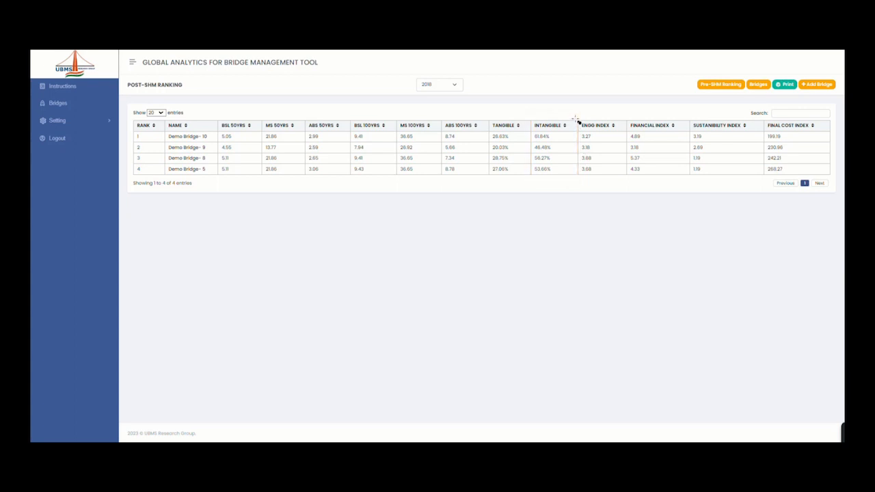
{"action": "mouse_move", "coordinate": [578, 123]}
{"action": "left_mouse_down"}
{"action": "mouse_move", "coordinate": [630, 177]}
{"action": "mouse_move", "coordinate": [696, 191]}
{"action": "mouse_move", "coordinate": [843, 198]}
{"action": "left_mouse_up"}
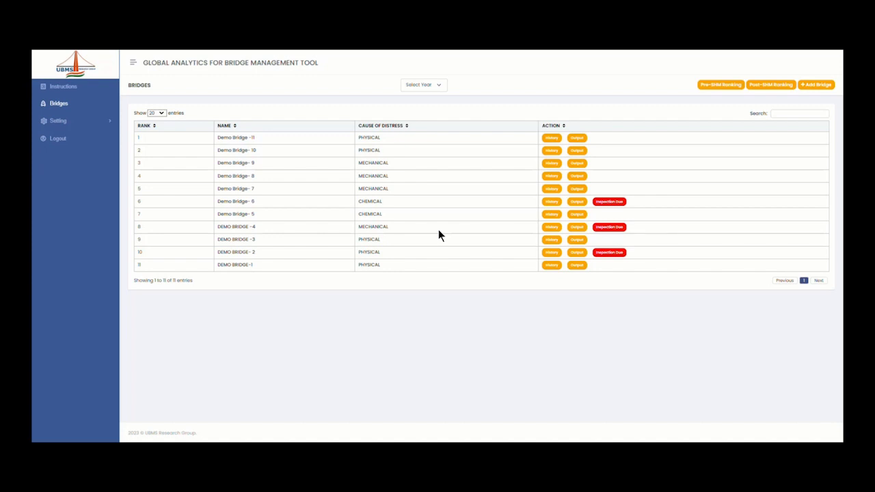
Read the general instructions for using analytics in bridge management and log out of the tool
{"action": "left_click", "coordinate": [62, 87]}
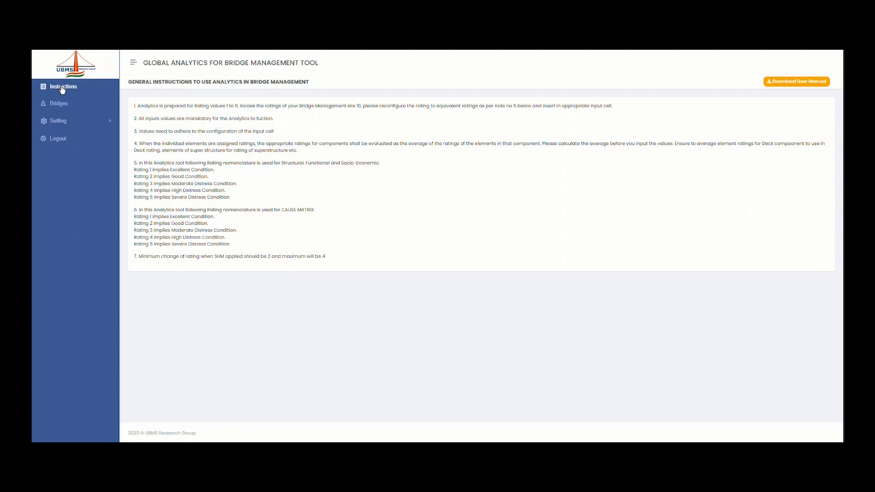
{"action": "left_click", "coordinate": [58, 139]}
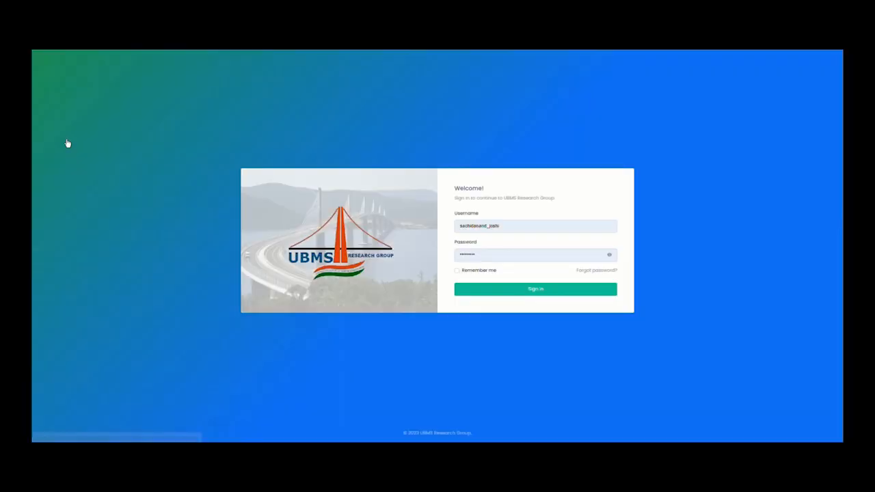